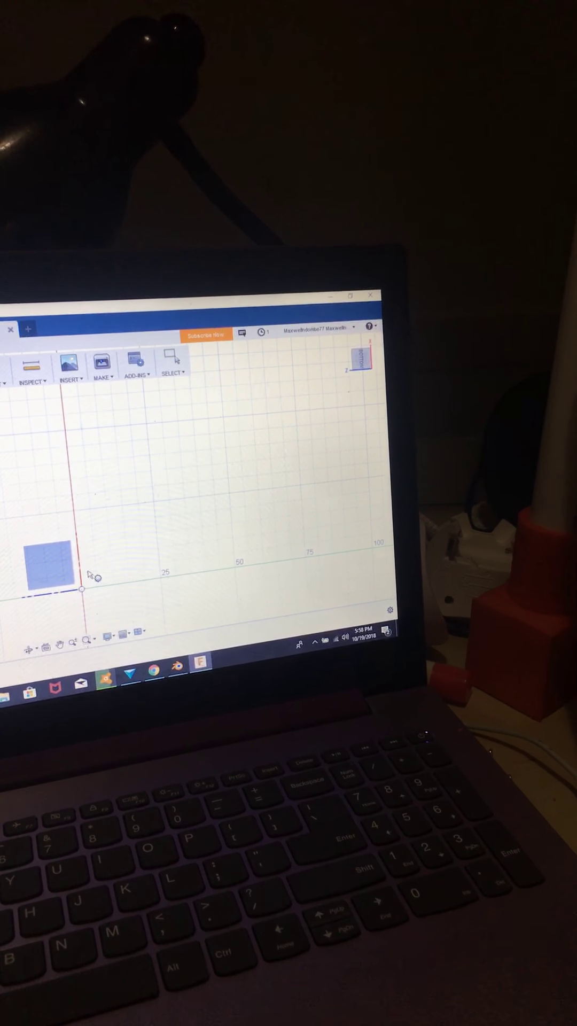
Sketch a center-diameter circle centred on the origin and finish the sketch.
key(c)
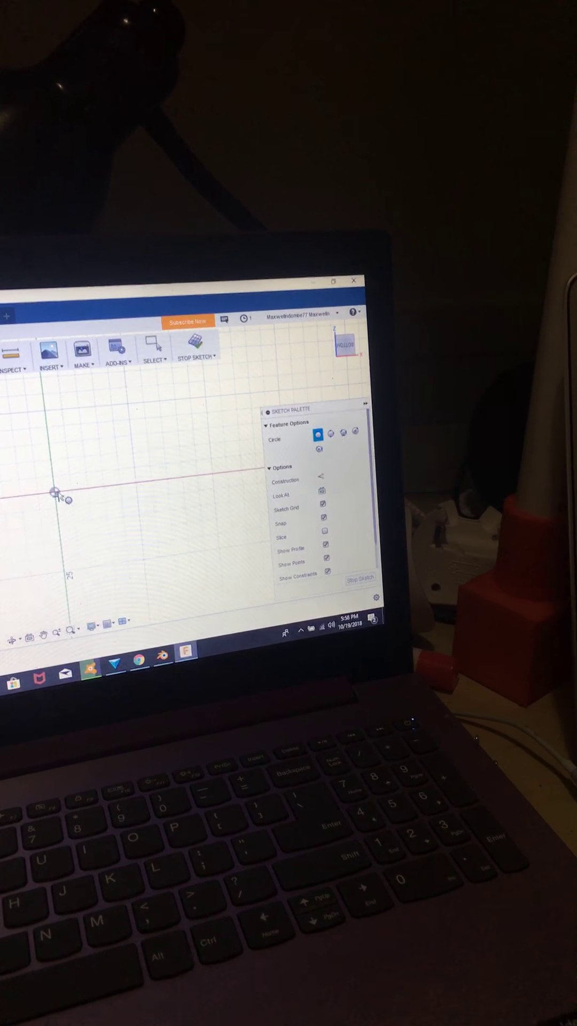
click(55, 498)
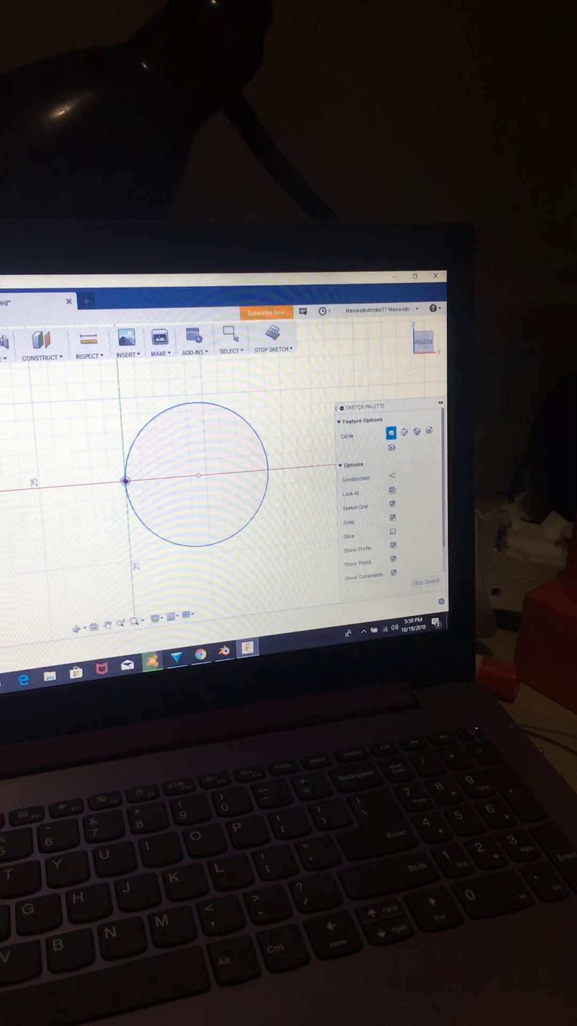
click(273, 348)
Extrude the circle profile into a solid cylinder with a 22.50 mm radius.
key(e)
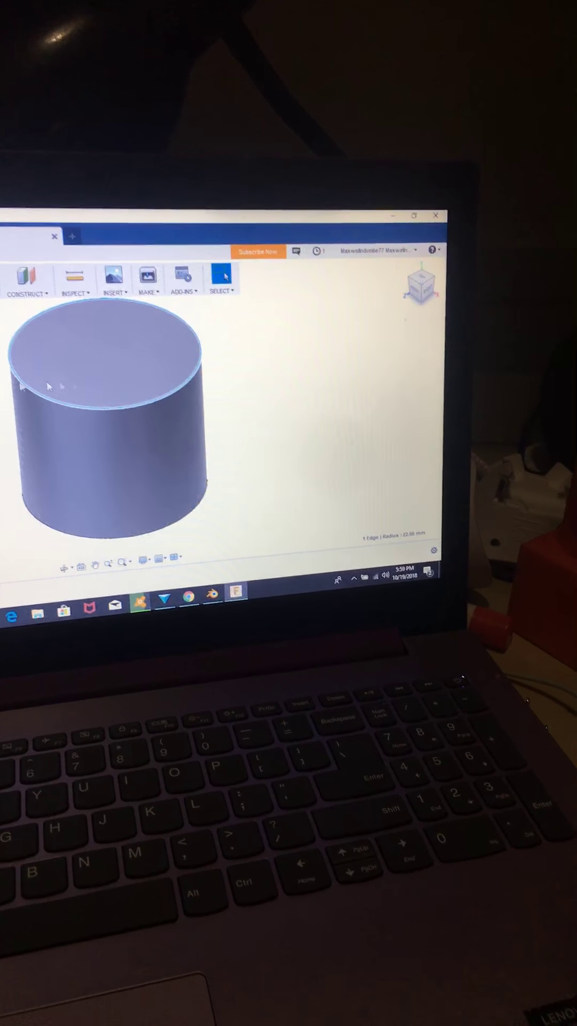
Fillet the cylinder's top edge at 17.50 mm to form a dome.
right_click(2, 303)
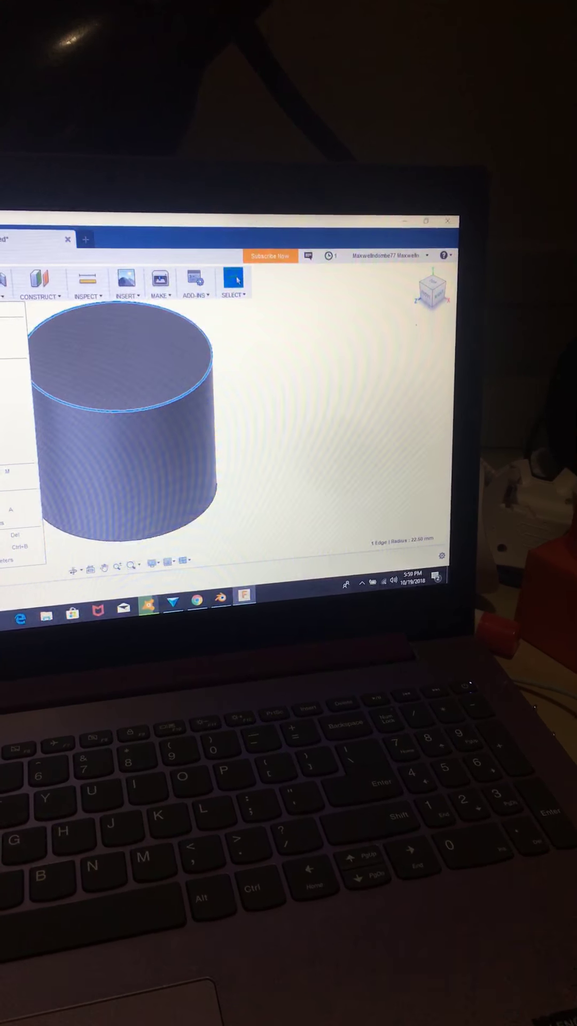
click(8, 323)
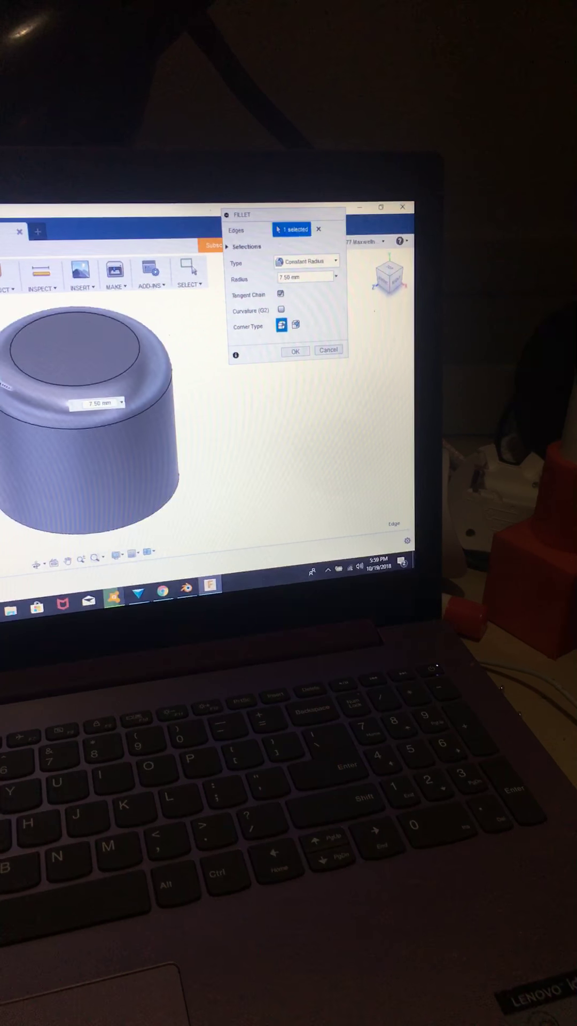
drag(2, 383, 31, 389)
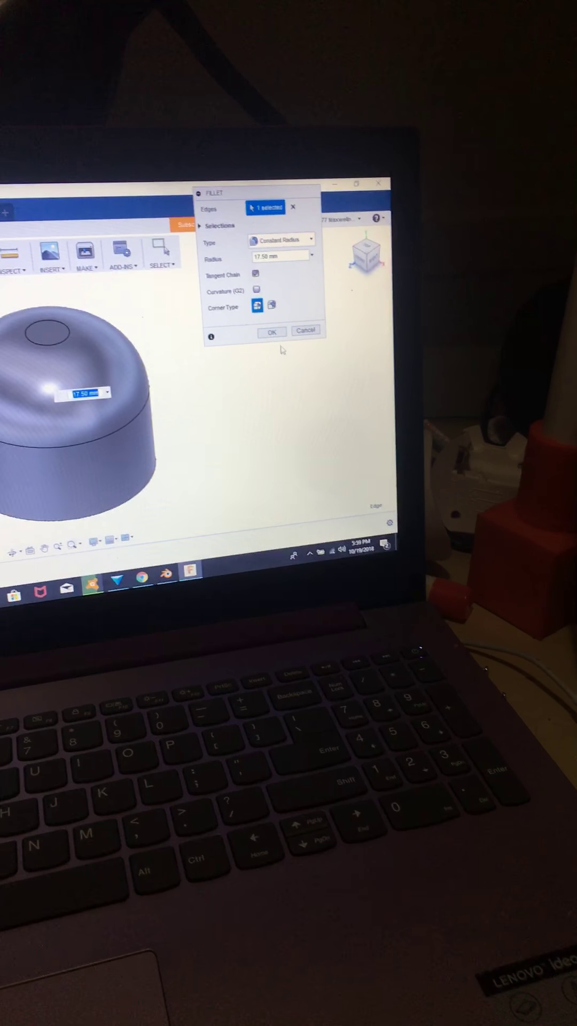
key(Return)
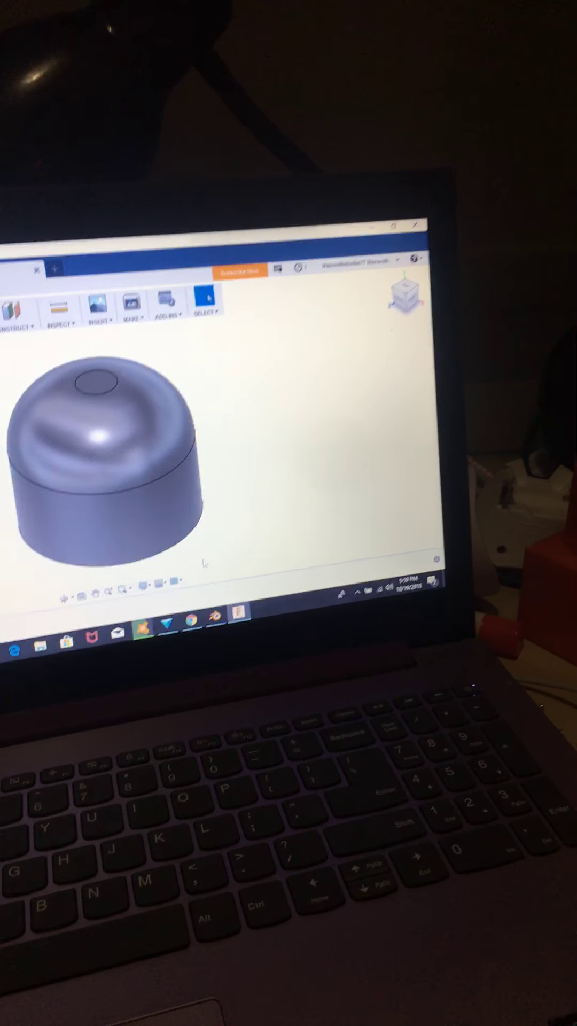
Place a 40 mm hole in the domed cylinder's top face.
click(125, 542)
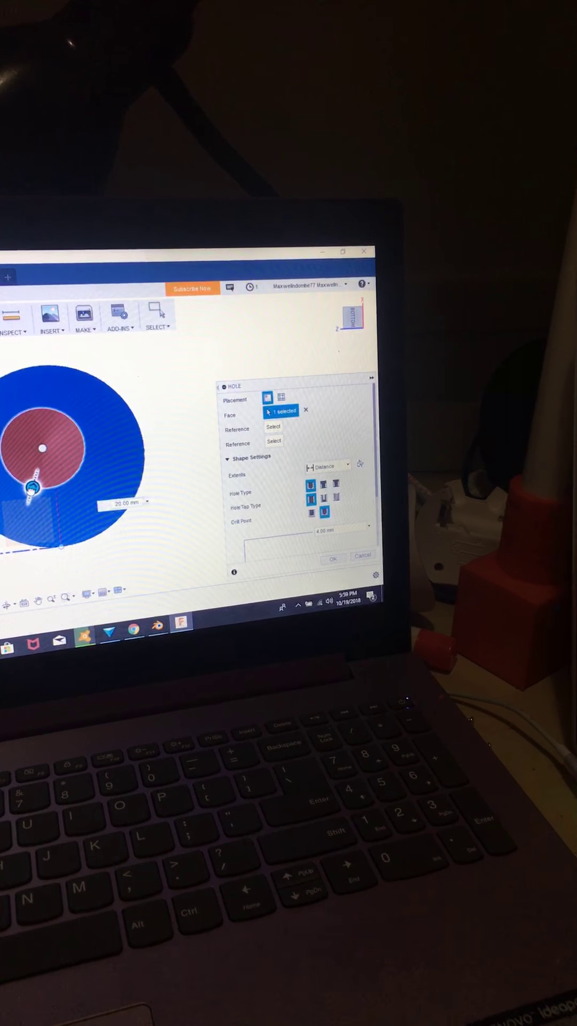
drag(29, 504, 32, 507)
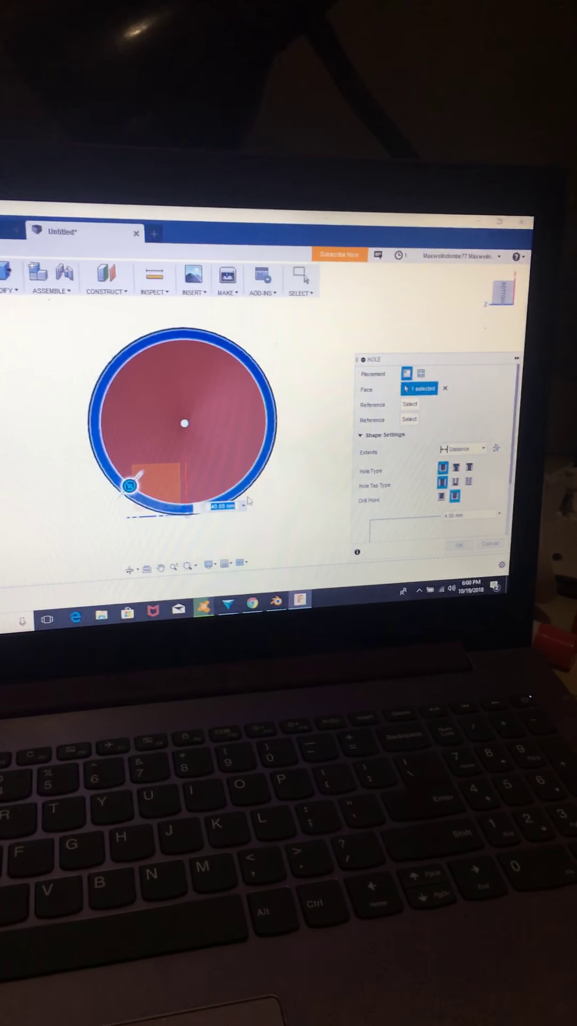
key(Return)
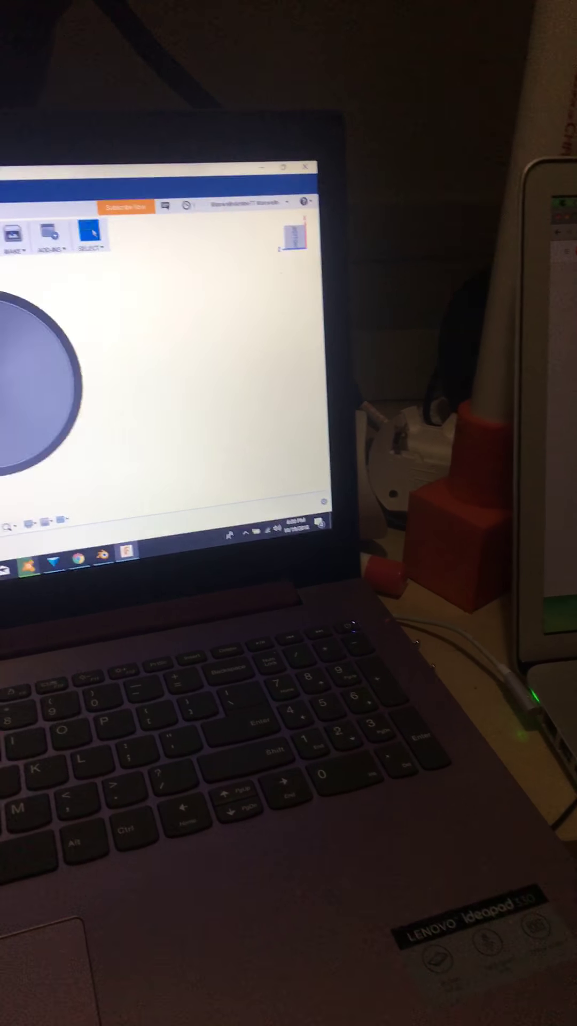
mouse_move(501, 292)
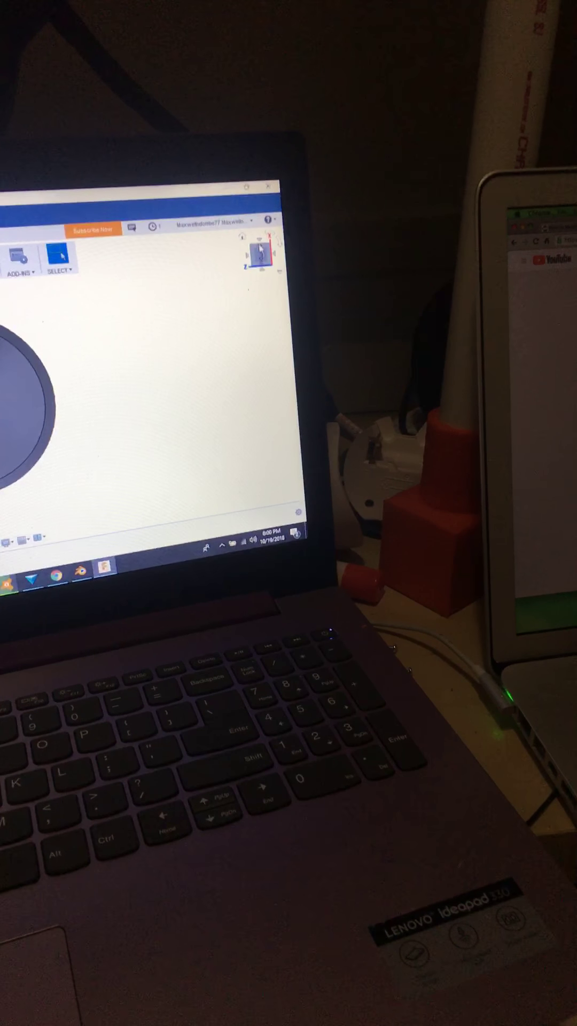
click(265, 255)
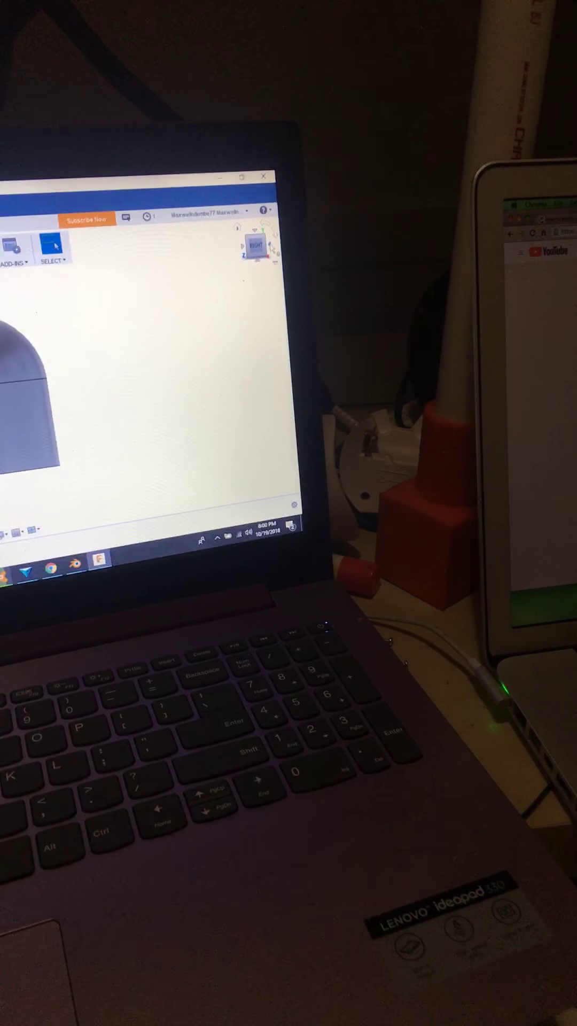
click(258, 264)
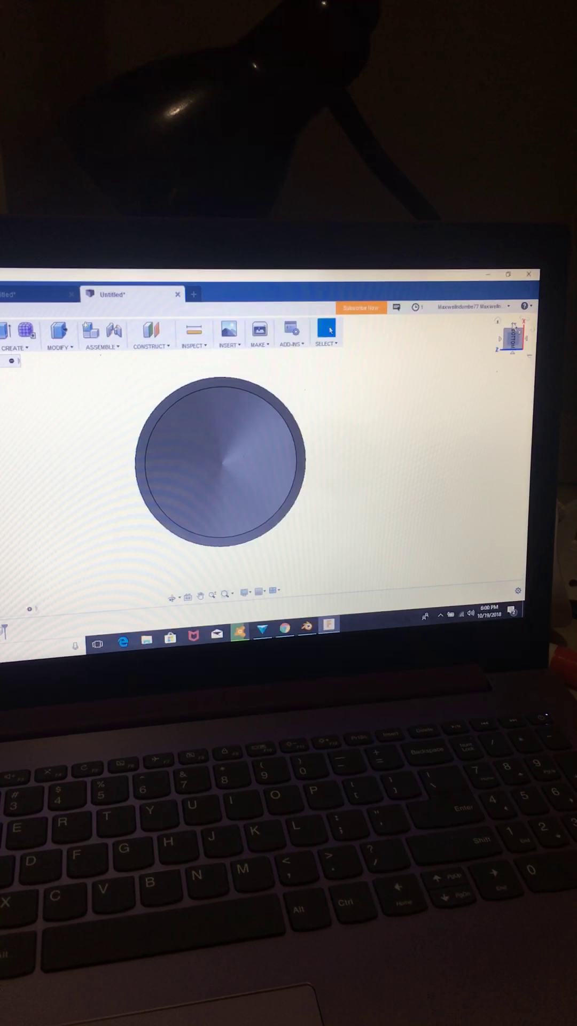
click(513, 338)
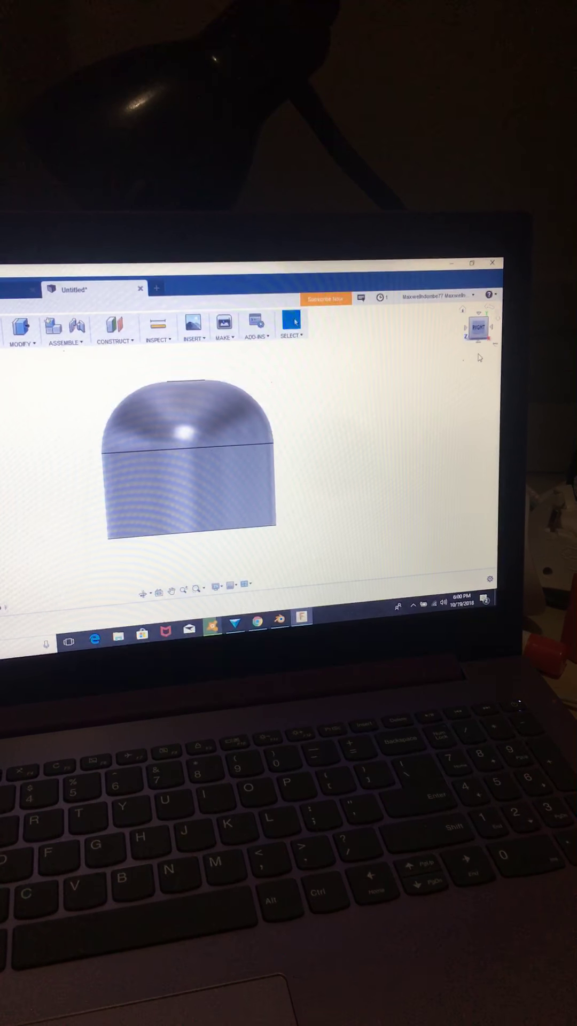
click(480, 344)
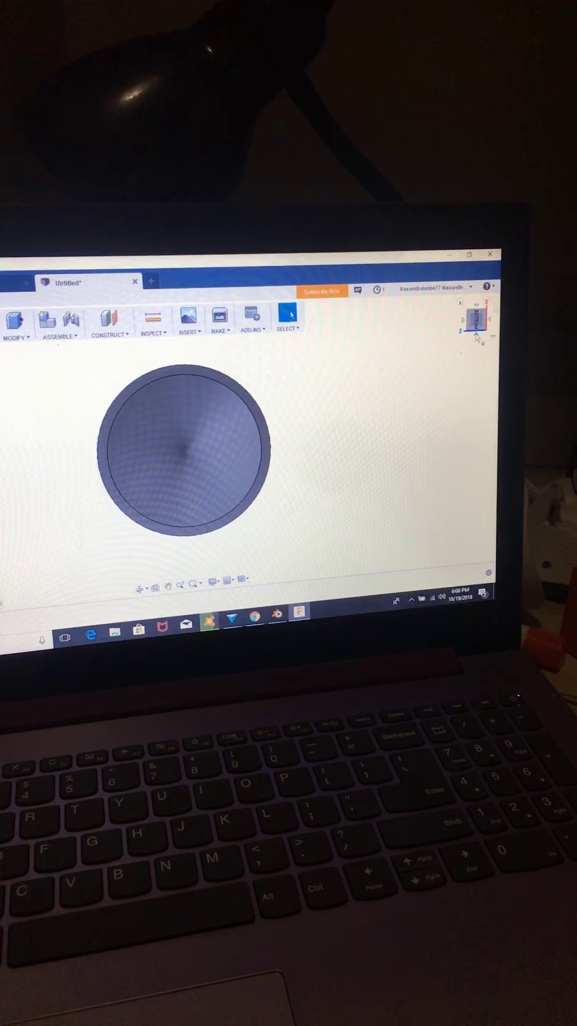
click(478, 337)
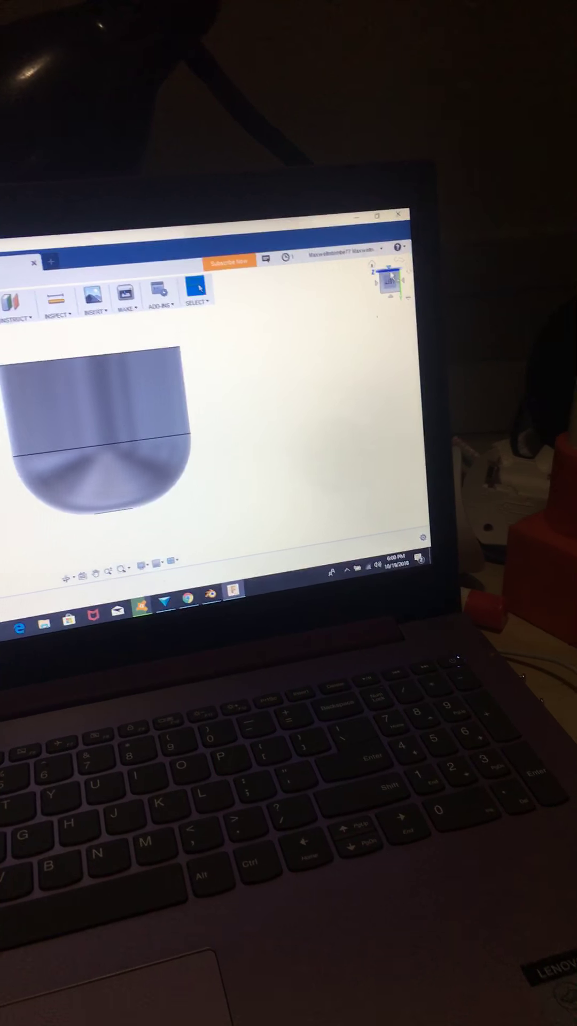
click(389, 278)
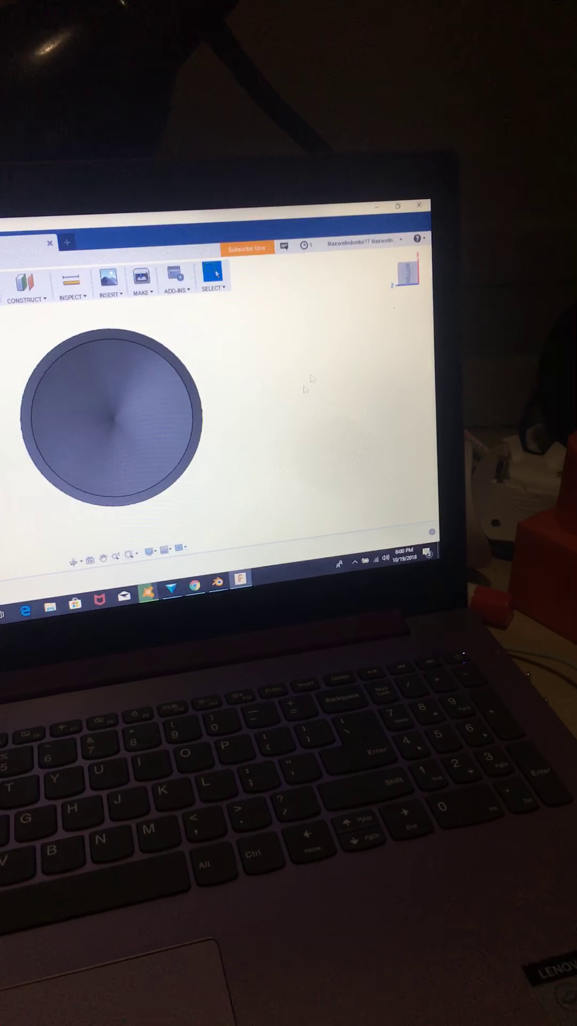
key(F6)
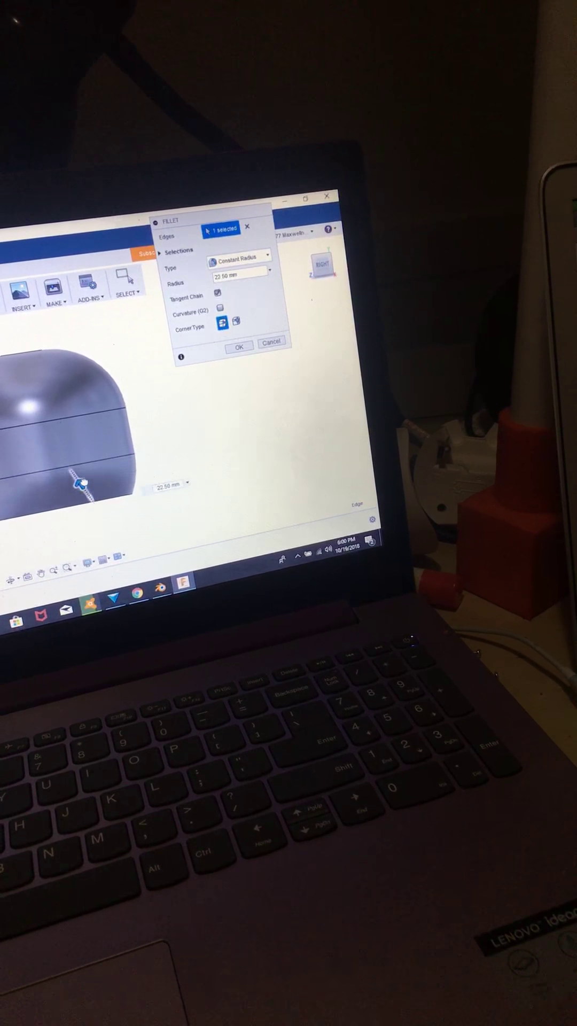
Attempt a 12.50 mm fillet on the cylinder's bottom edge.
mouse_move(82, 484)
mouse_down()
mouse_move(76, 472)
mouse_move(90, 497)
mouse_up()
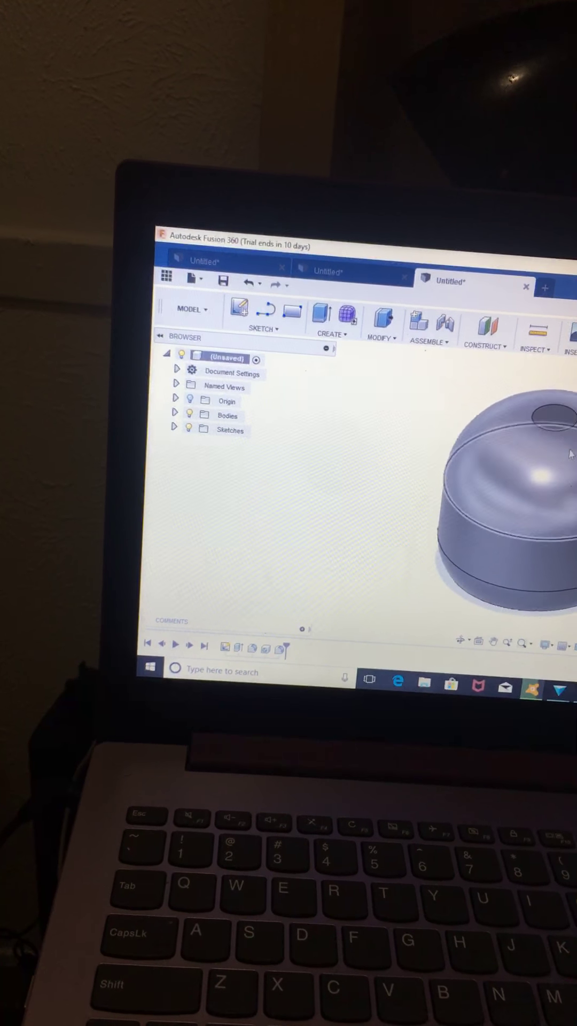
Orbit the view and window-select the whole domed cylinder body.
click(493, 566)
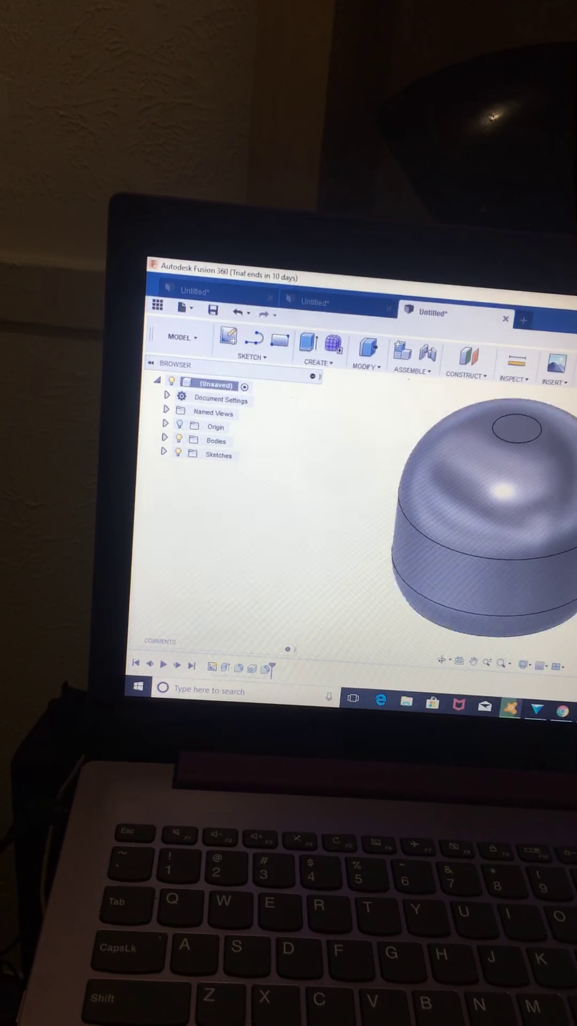
mouse_move(449, 562)
shift+middle_down()
mouse_move(416, 579)
mouse_move(425, 574)
shift+middle_up()
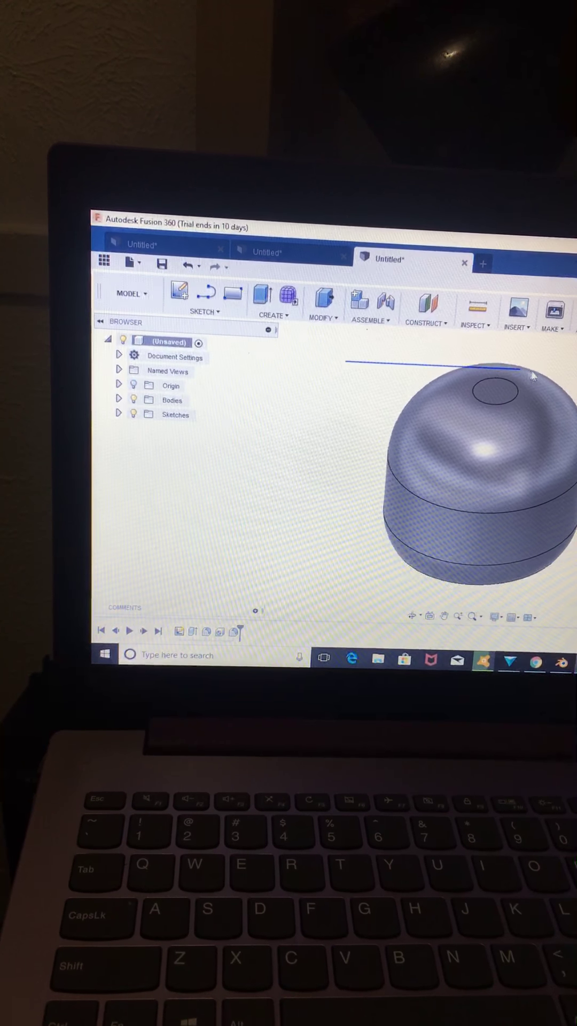
drag(569, 390, 576, 602)
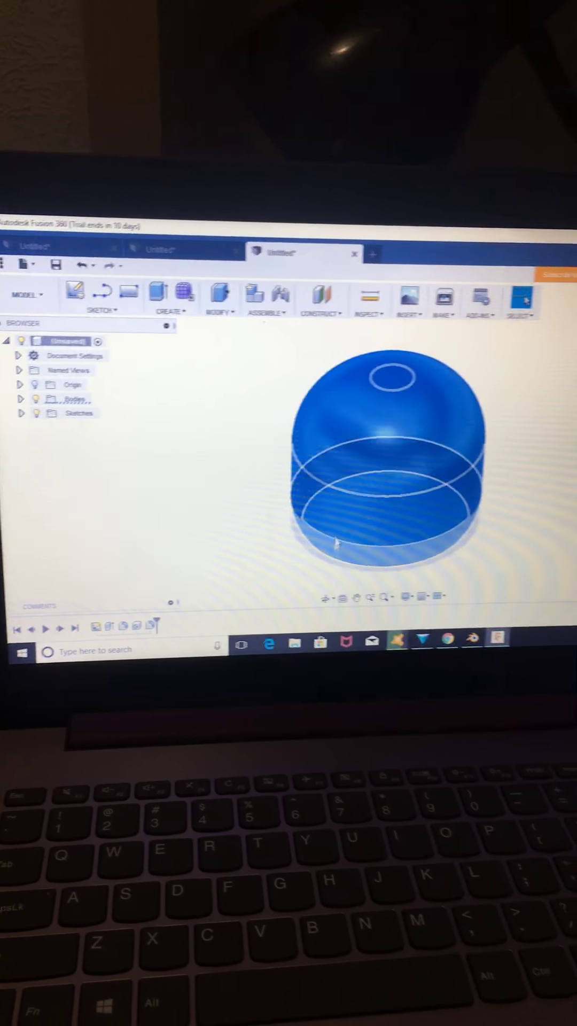
Copy the selected domed body and clear the selection.
right_click(428, 474)
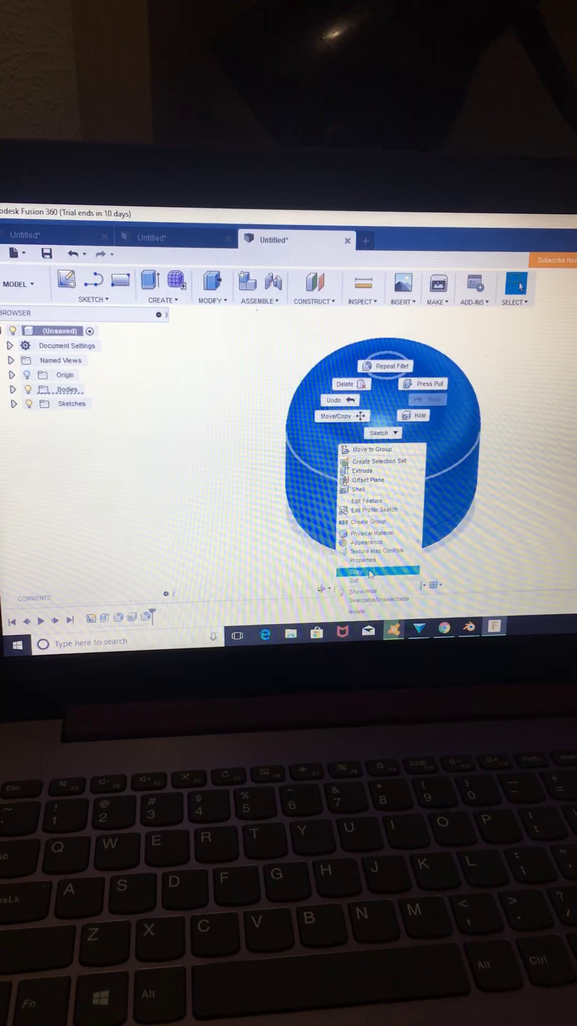
click(405, 579)
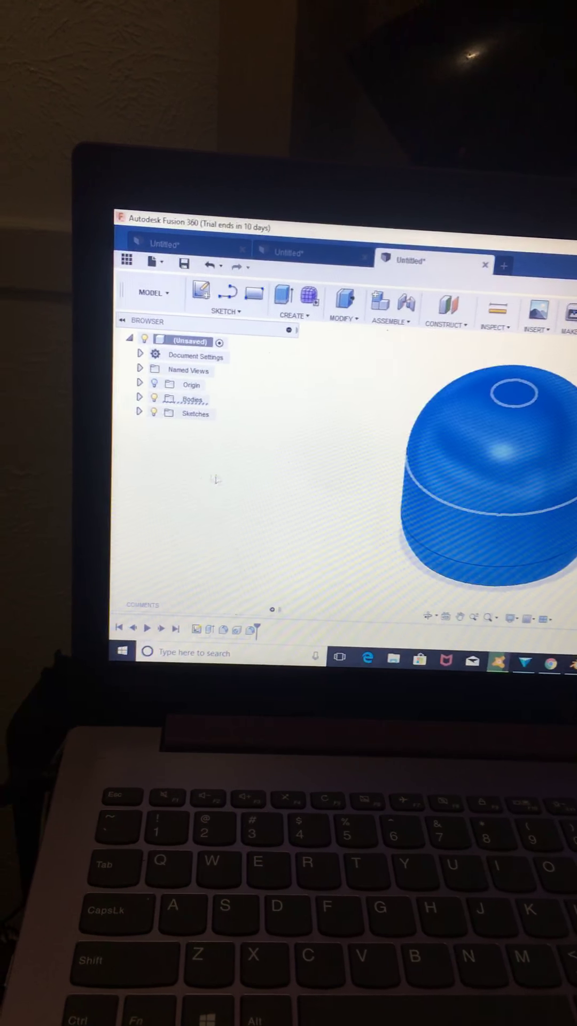
click(301, 486)
Paste the copy and move it to the left, beside the original.
right_click(313, 491)
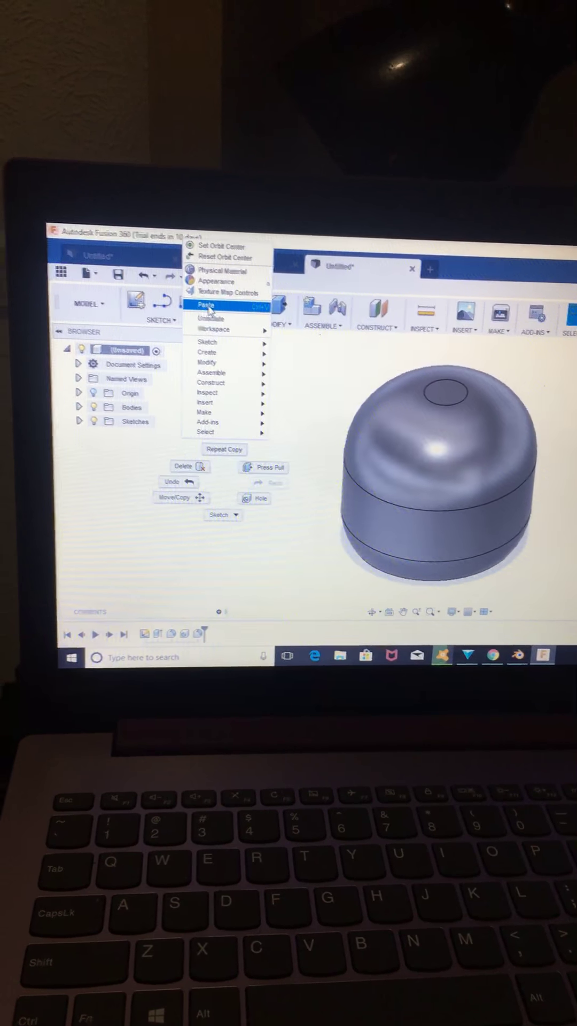
click(210, 310)
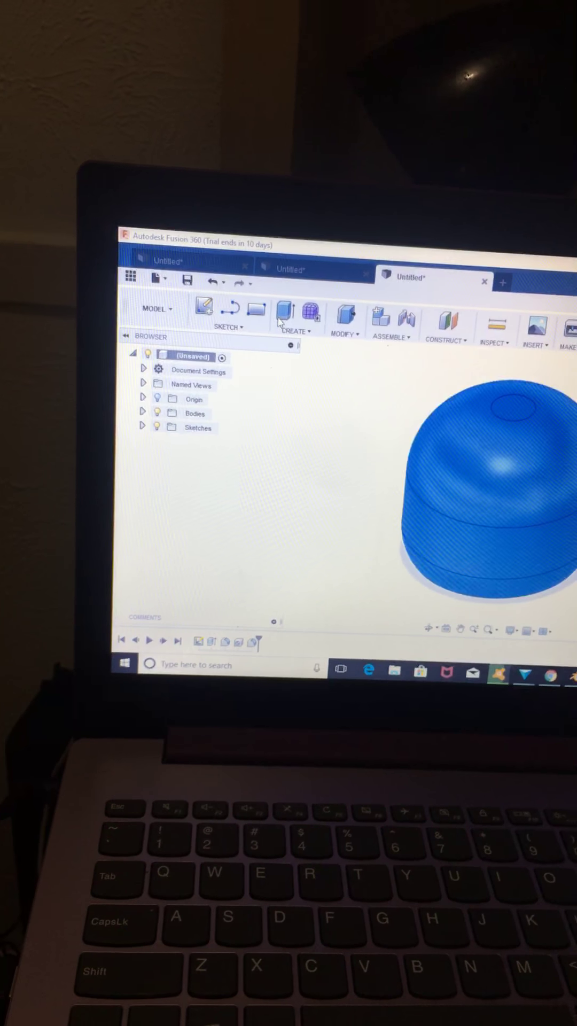
drag(511, 465, 504, 476)
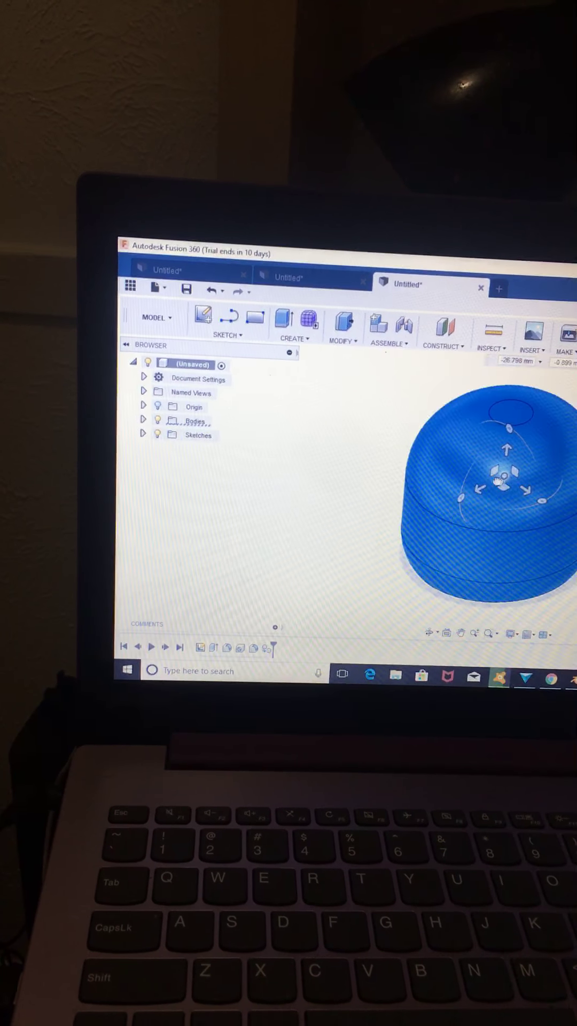
mouse_move(448, 481)
mouse_down()
mouse_move(329, 488)
mouse_move(313, 478)
mouse_up()
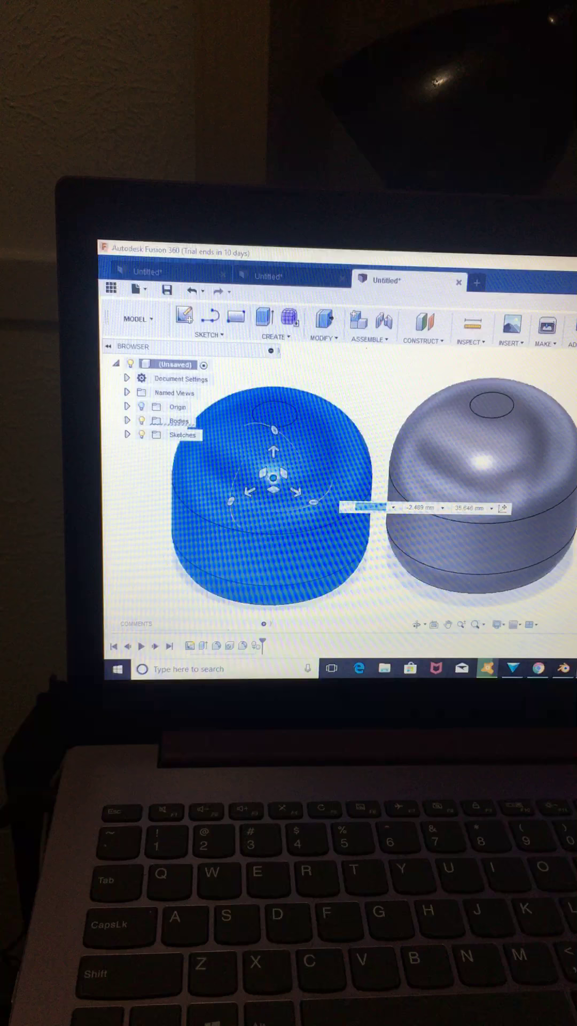
key(Return)
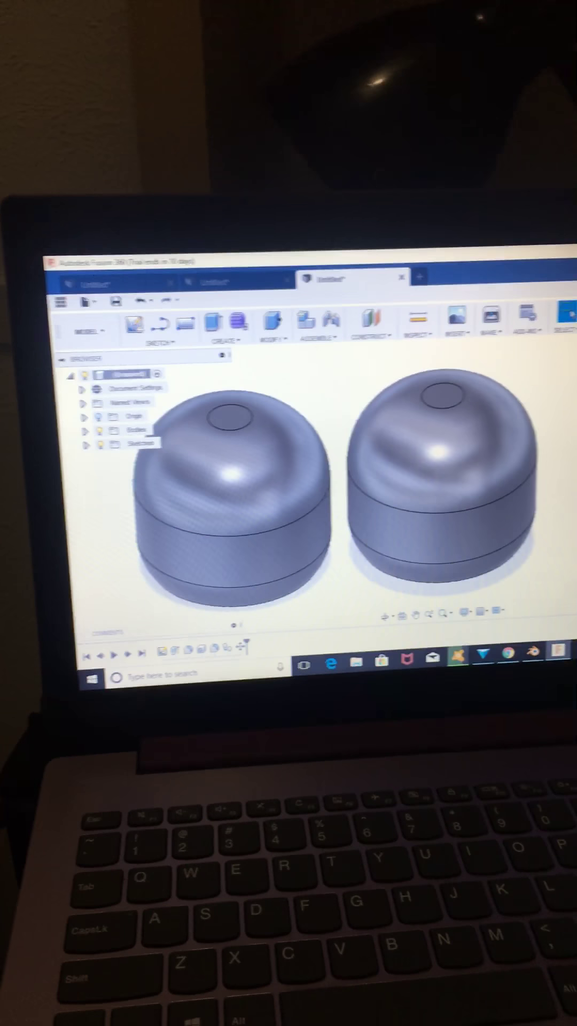